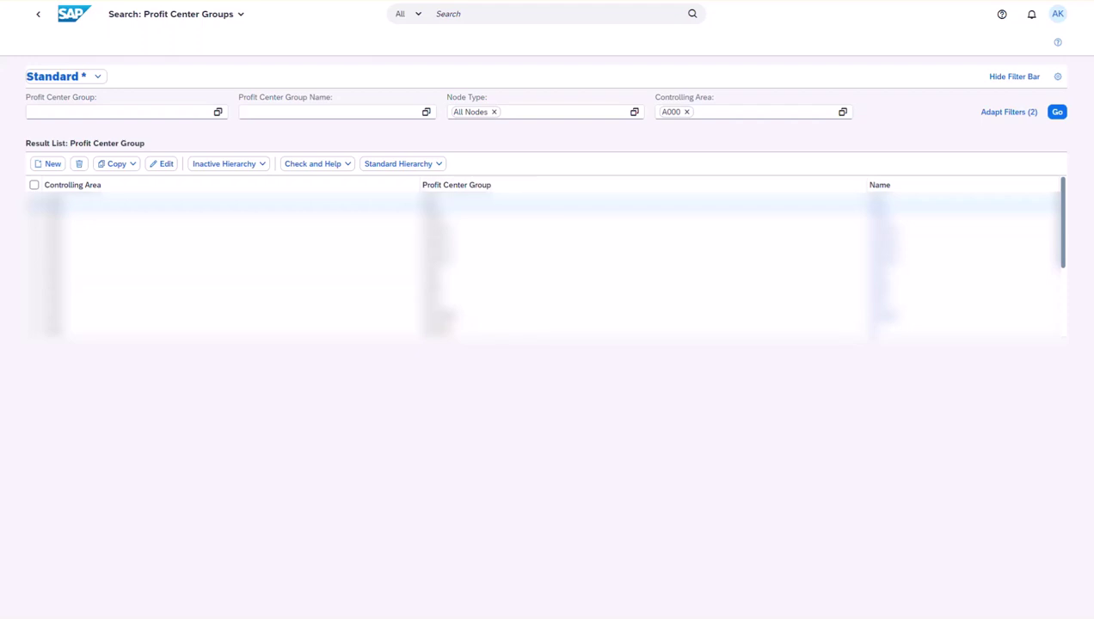
- Create a new profit center group TestAk in controlling area A000 and continue to its hierarchy
left_click(48, 163)
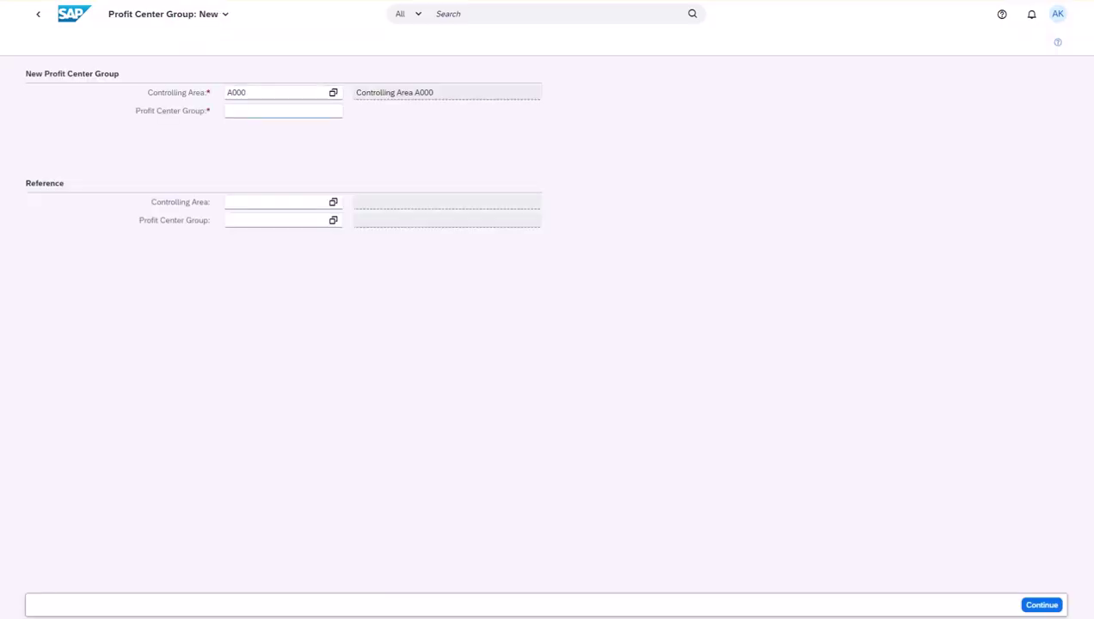
left_click(283, 110)
type("Ankit")
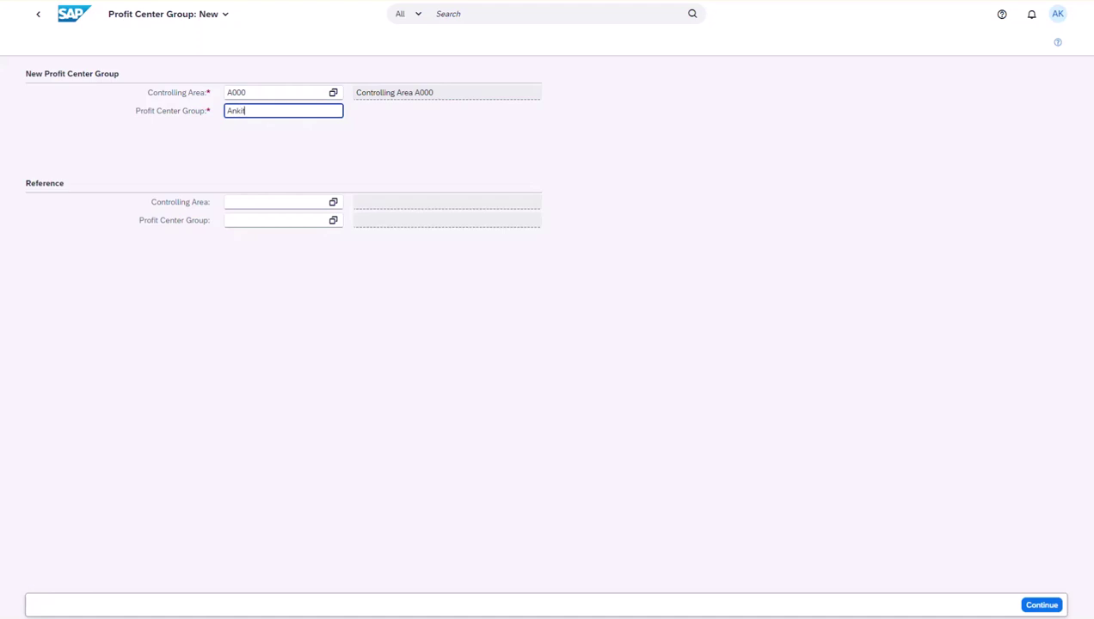
key("BackSpace")
key("BackSpace")
key("BackSpace")
type("TestAk")
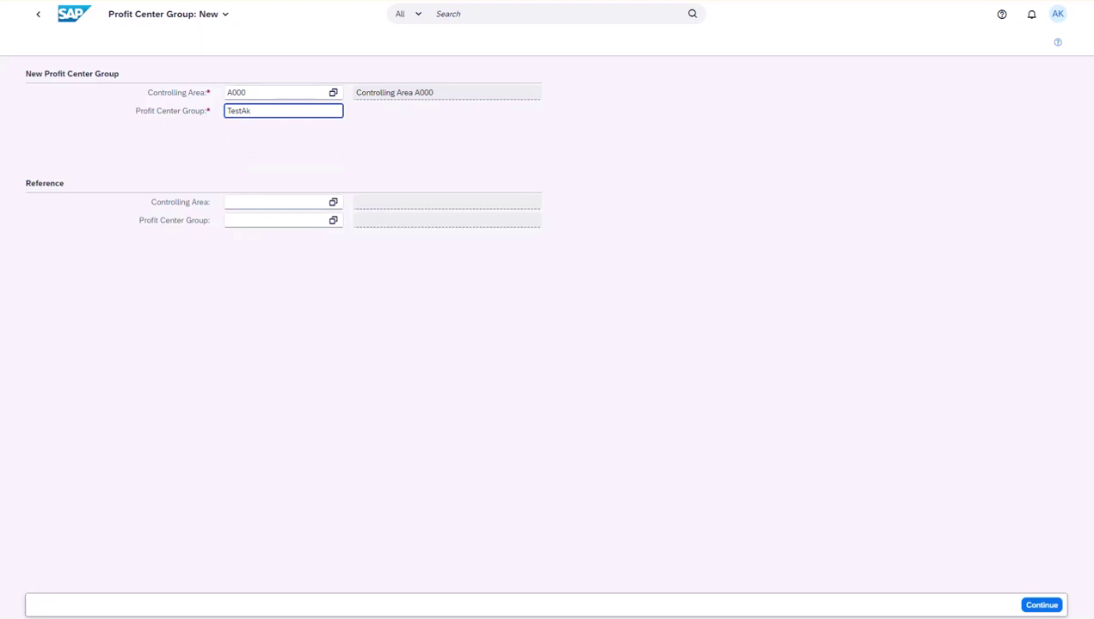
key("Return")
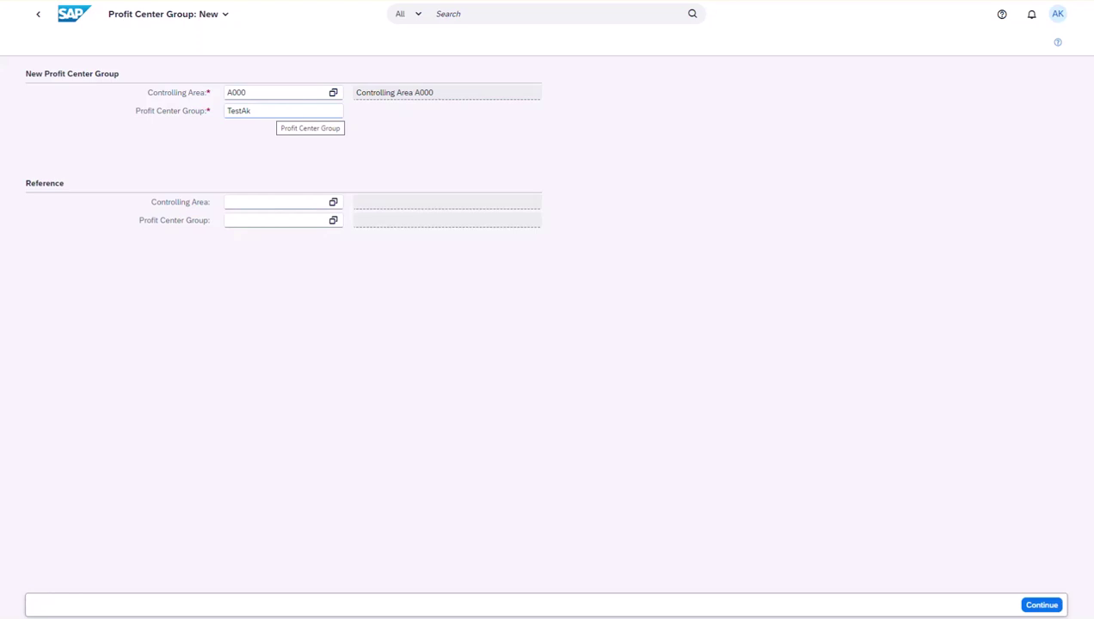
key("Return")
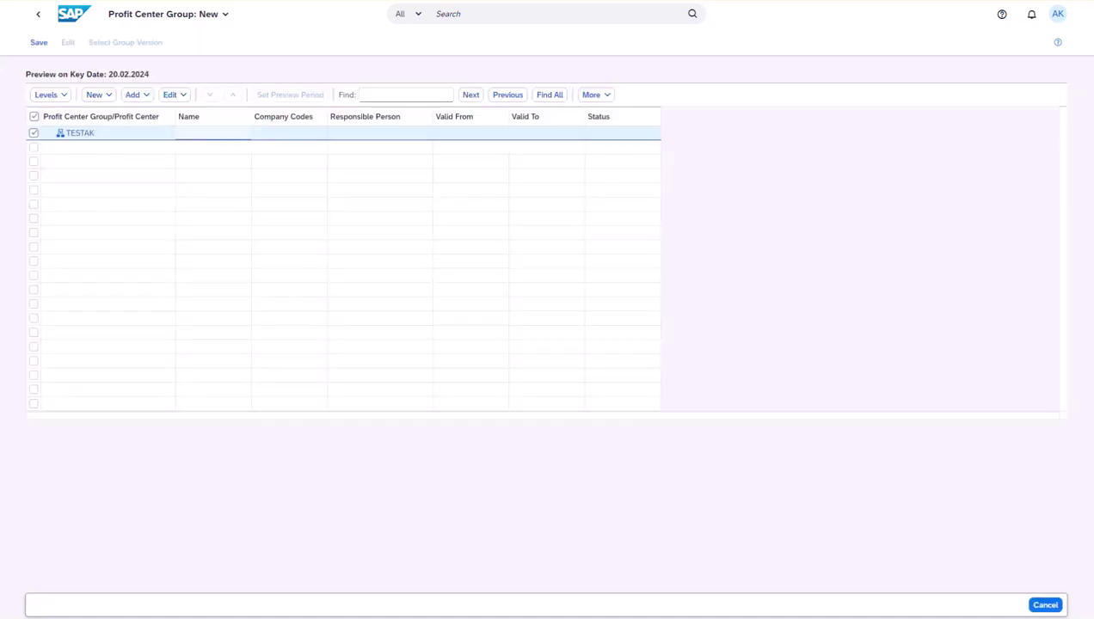
- Add a new subgroup TestA1 beneath the TESTAK group
left_click(98, 95)
left_click(118, 129)
left_click(585, 315)
type("TestA1")
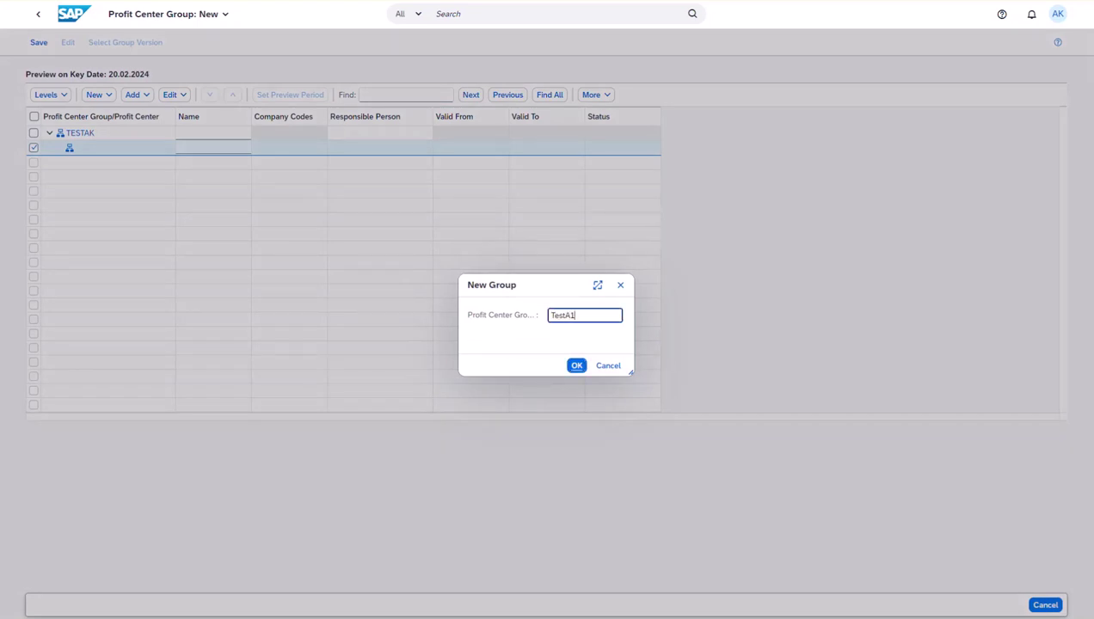
key("Tab")
key("Return")
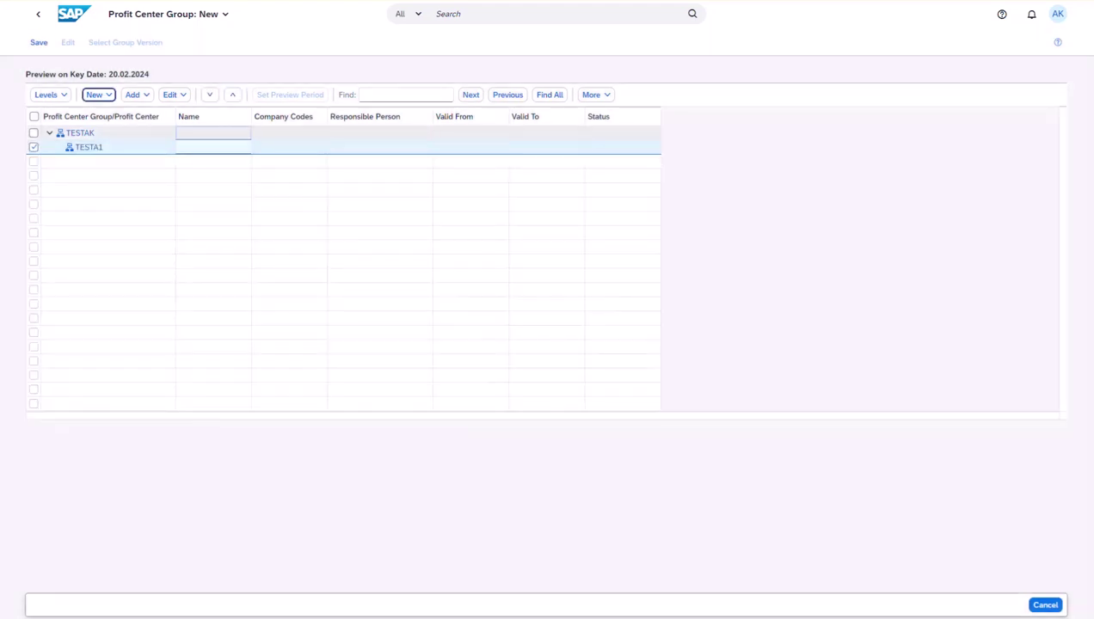
- Name the top group TestAK and its subgroup TestA1, and save the hierarchy
type("TestAK")
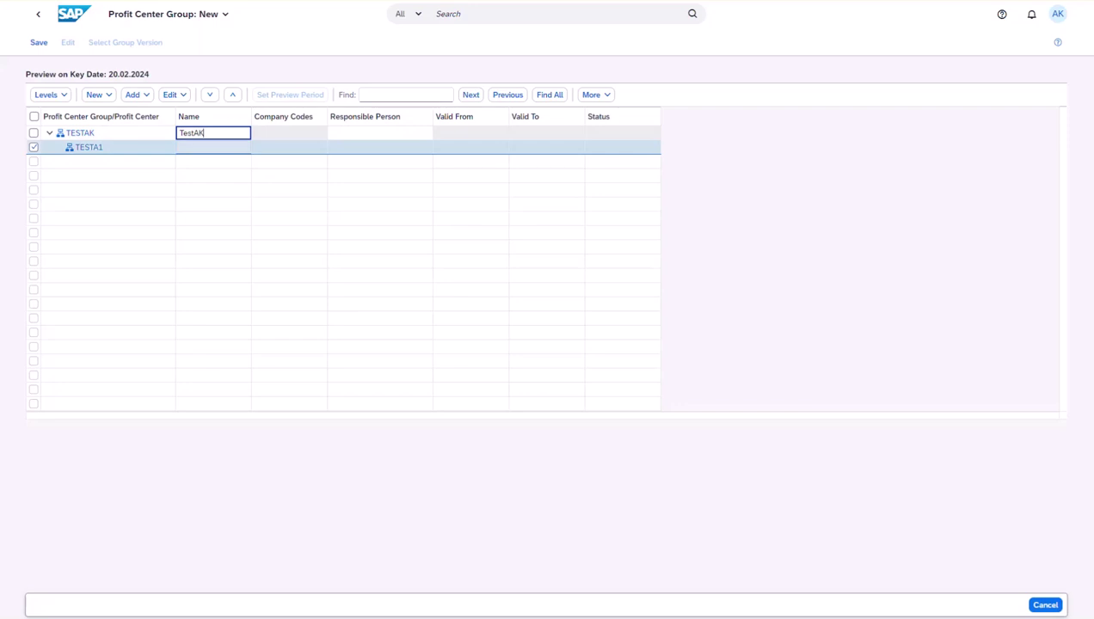
left_click(212, 147)
type("TestA1")
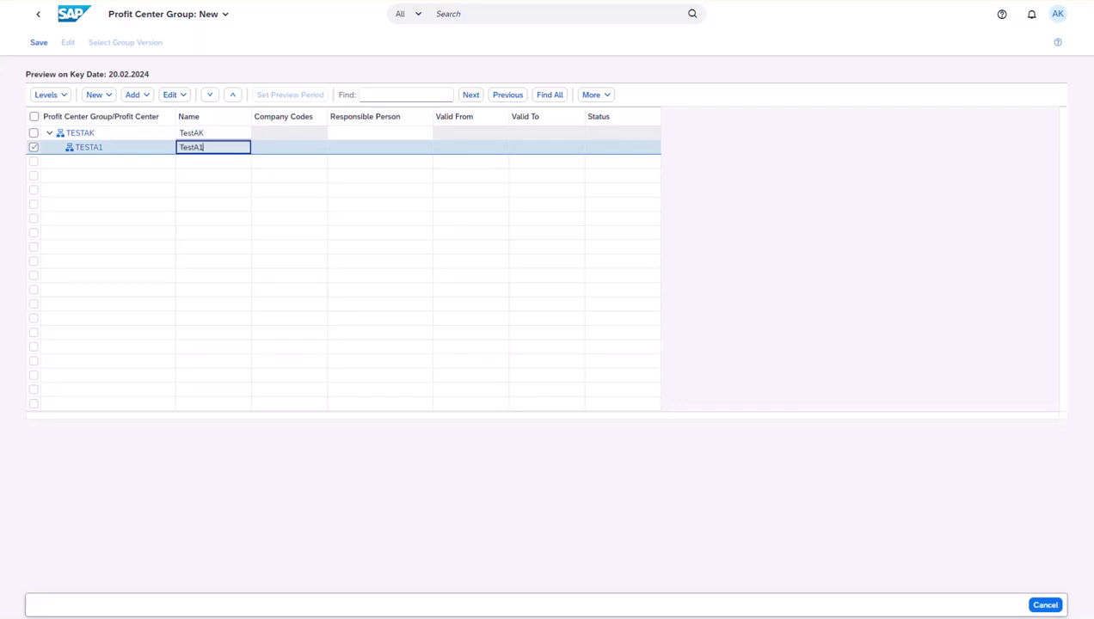
key("ctrl+s")
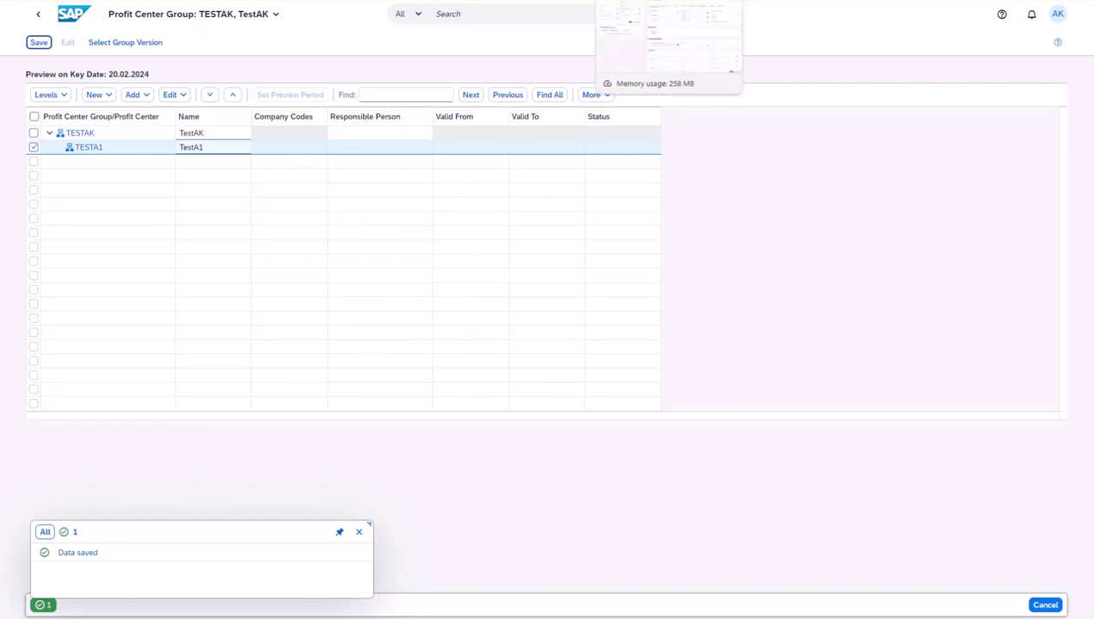
- Switch to Manage Profit Centers, reload the page and examine the standard hierarchy nodes available for the new profit center
left_click(669, 0)
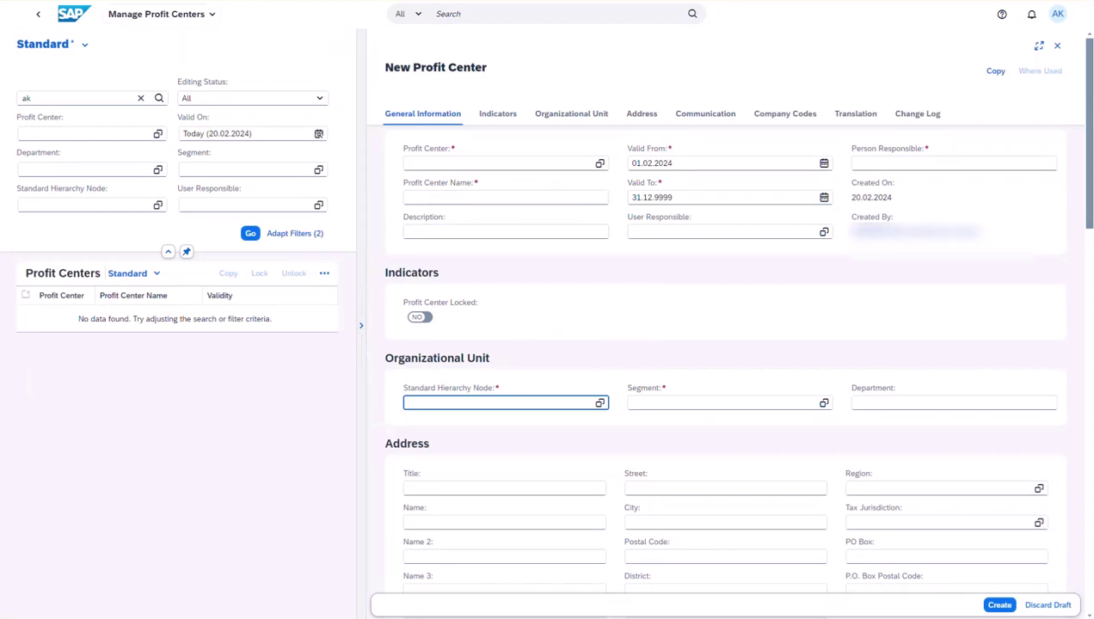
key("F5")
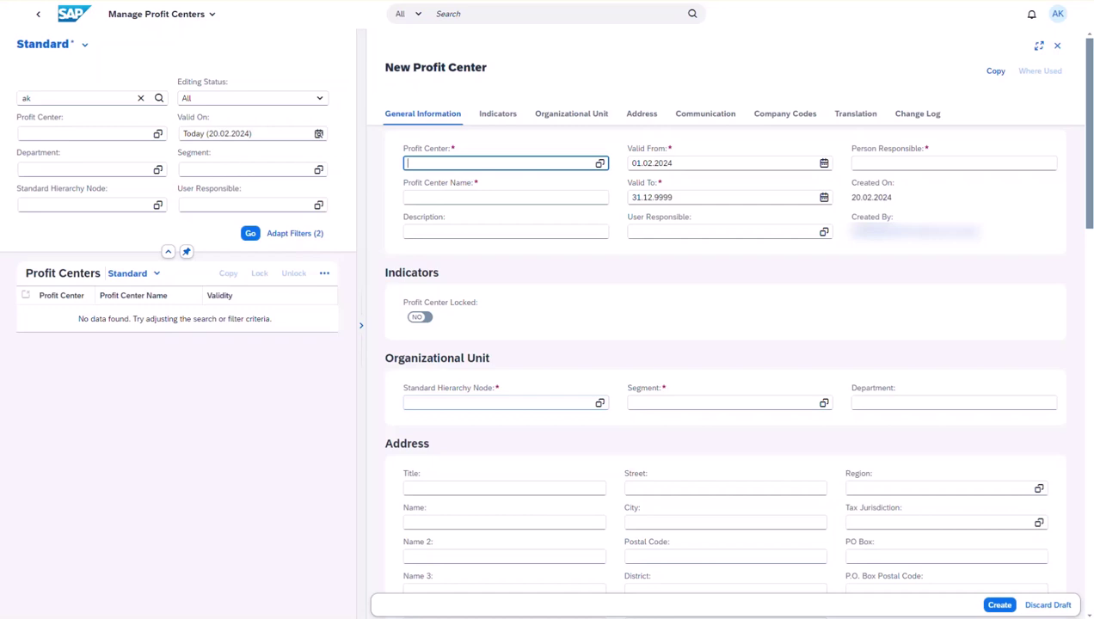
left_click(600, 403)
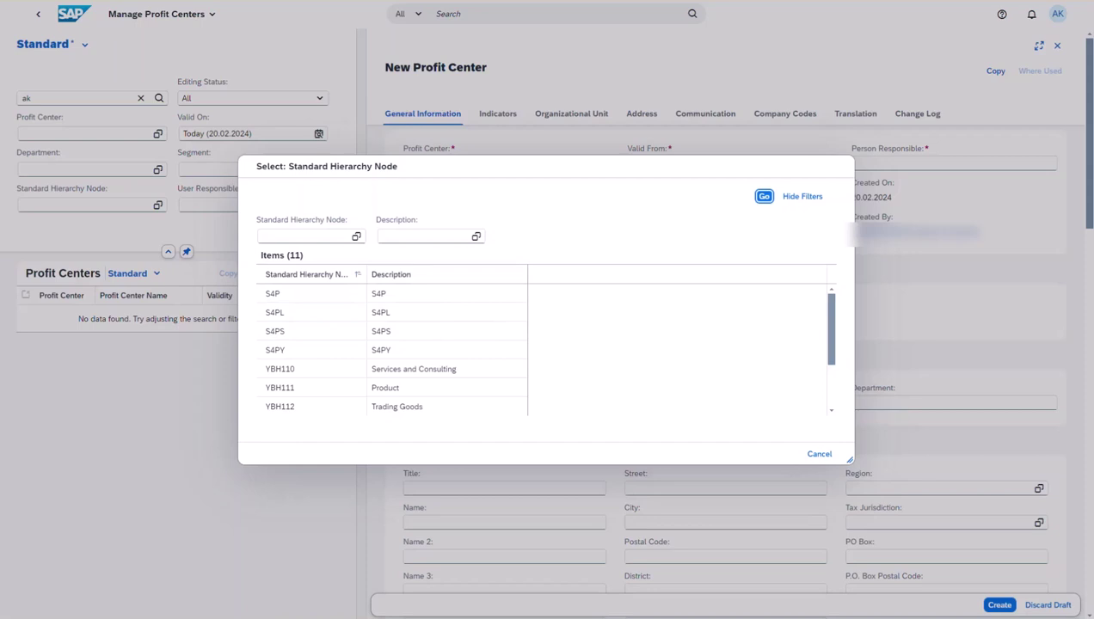
scroll(392, 335, "down", 2)
scroll(392, 334, "up", 2)
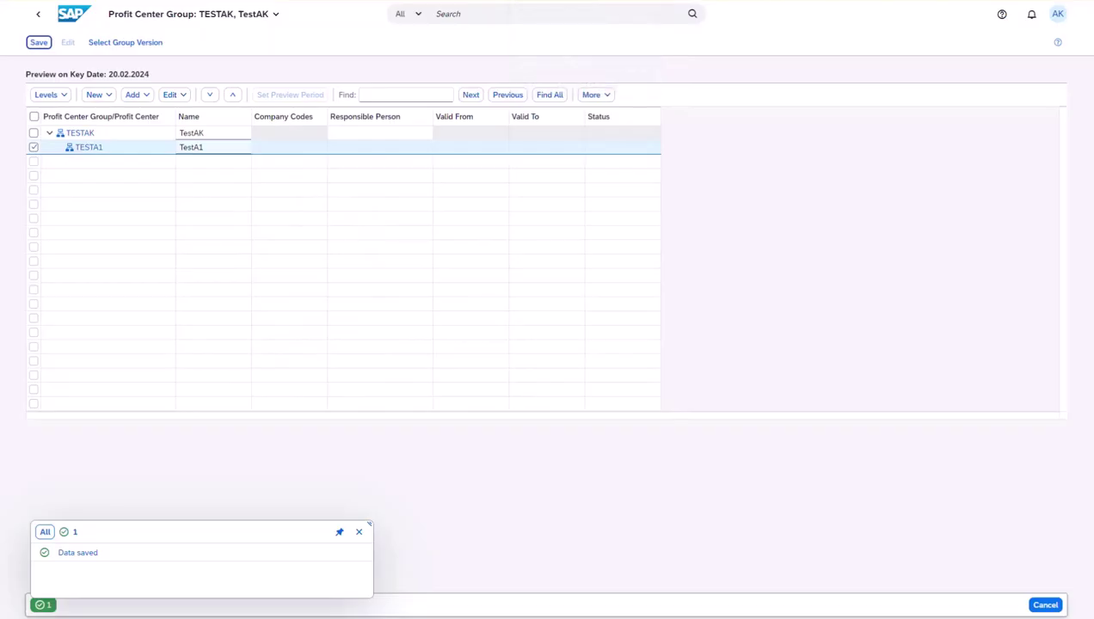
- Return to the profit center group search, list the groups for controlling area A000 and open YBPH for editing
left_click(38, 14)
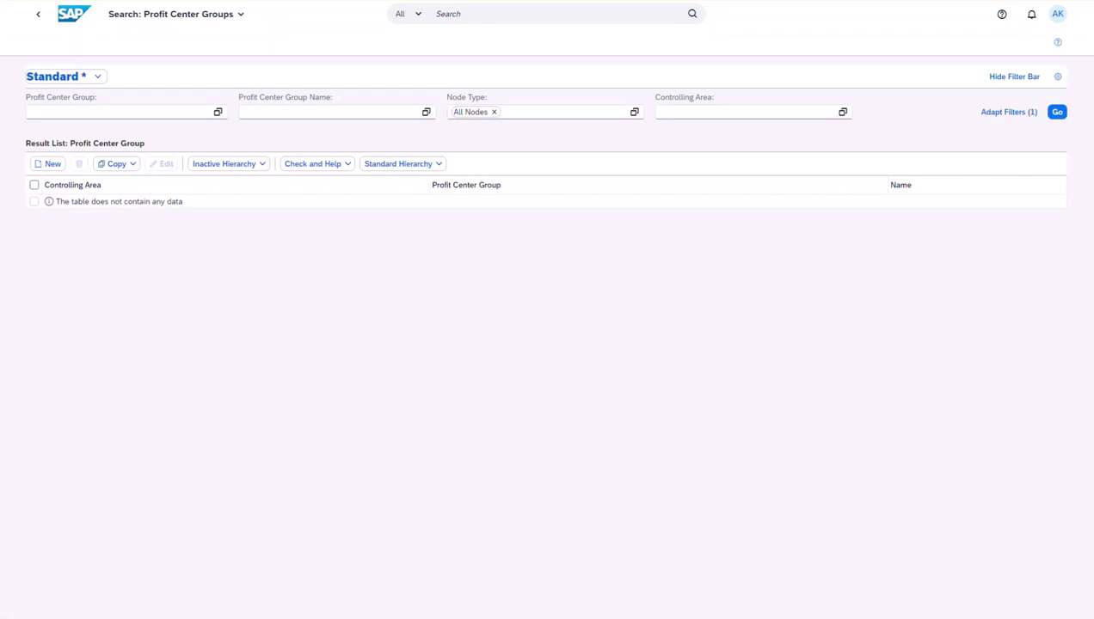
left_click(663, 112)
type("A000")
key("Tab")
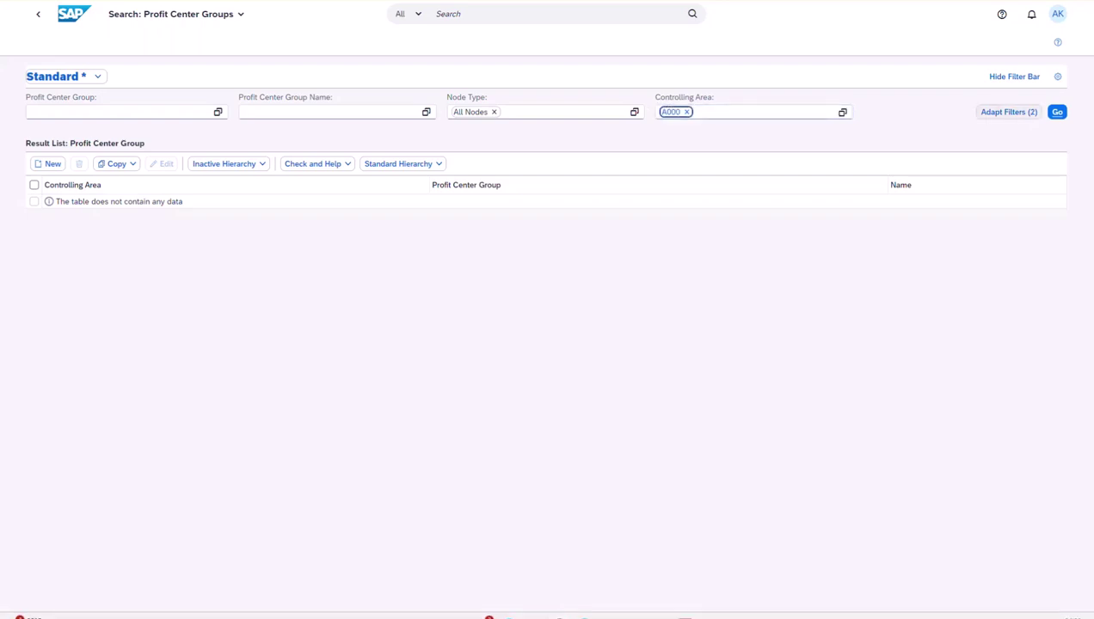
left_click(1056, 112)
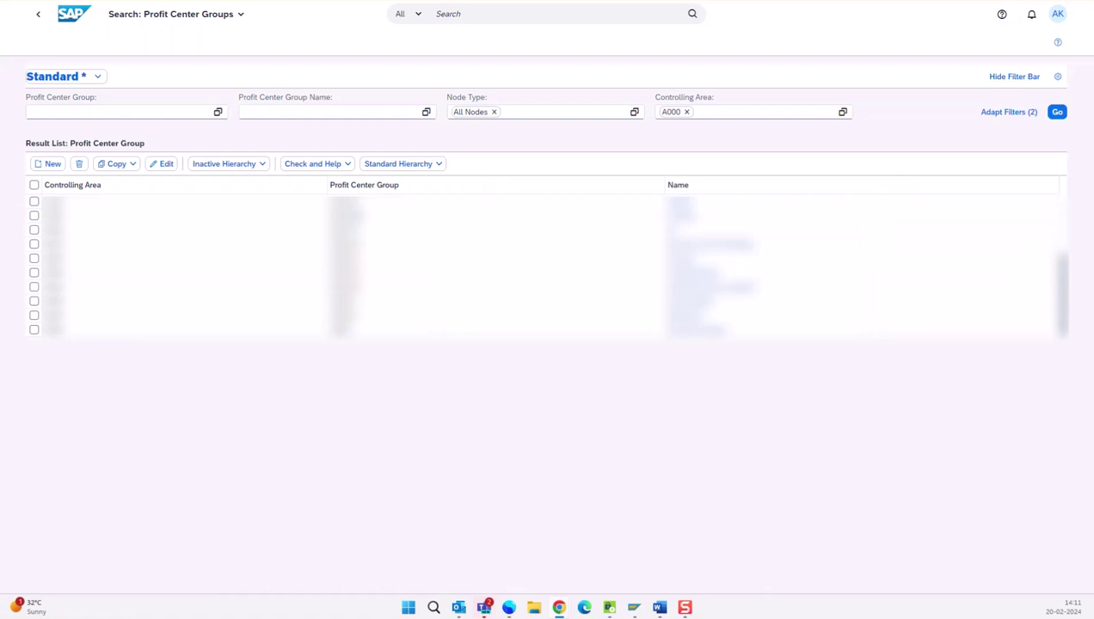
left_click(340, 329)
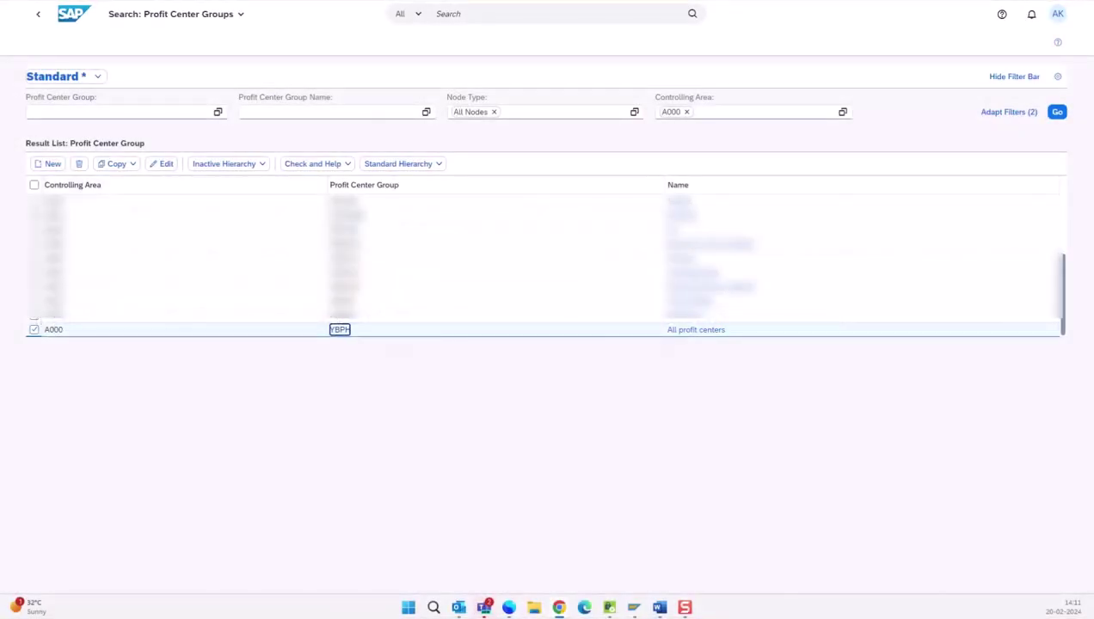
left_click(162, 164)
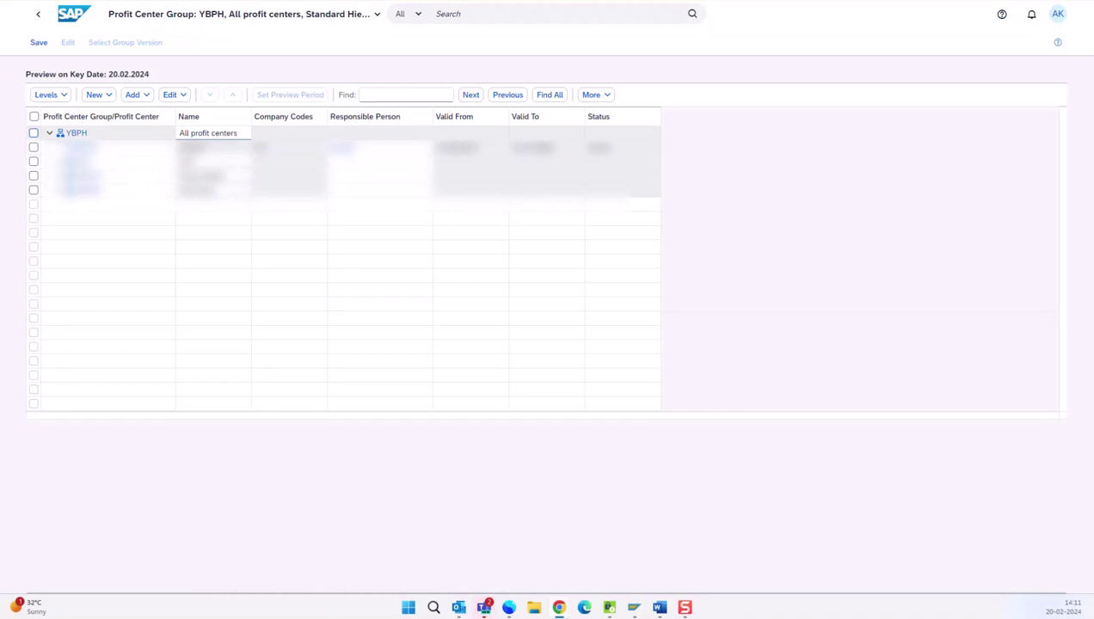
- Add a new group ATest1 beneath YBPH and name it Atest1
left_click(33, 132)
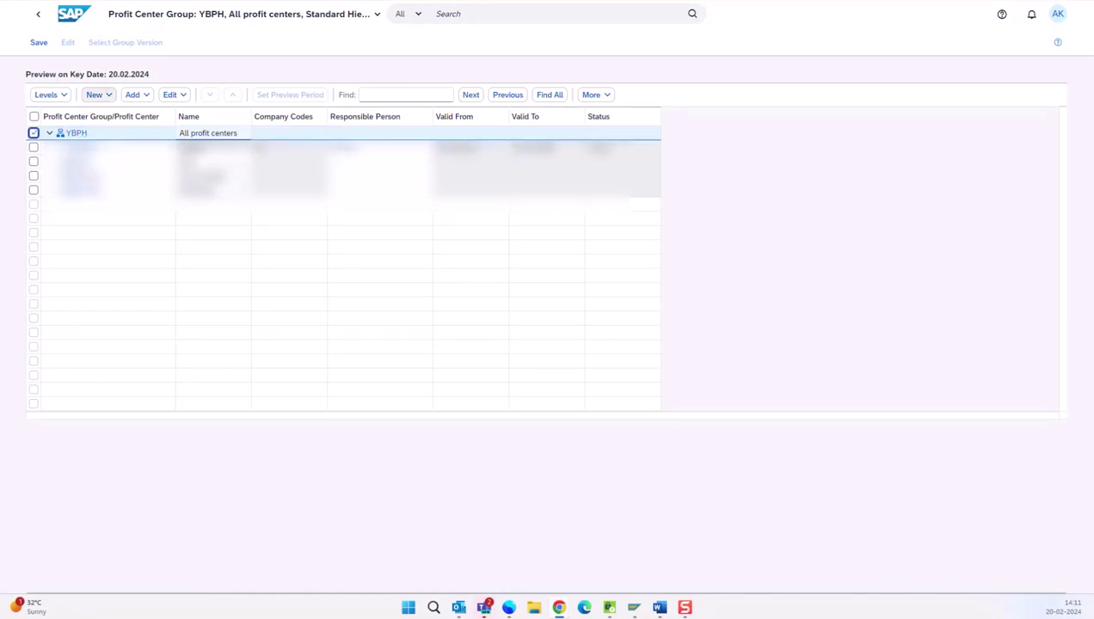
left_click(98, 95)
key("Down")
key("Return")
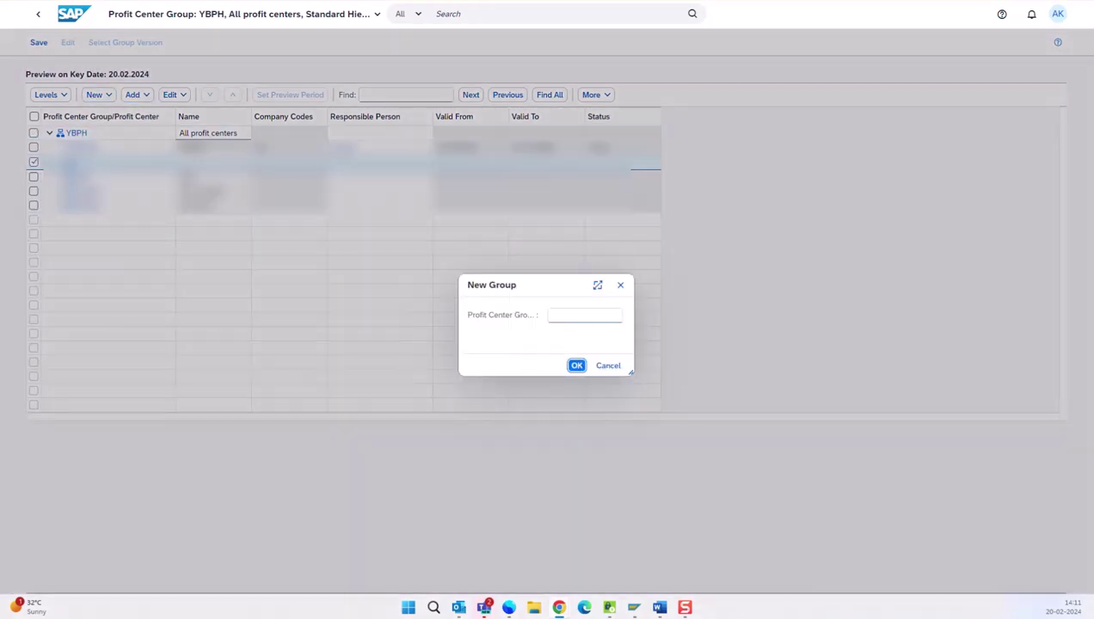
left_click(585, 315)
type("ATest1")
left_click(576, 366)
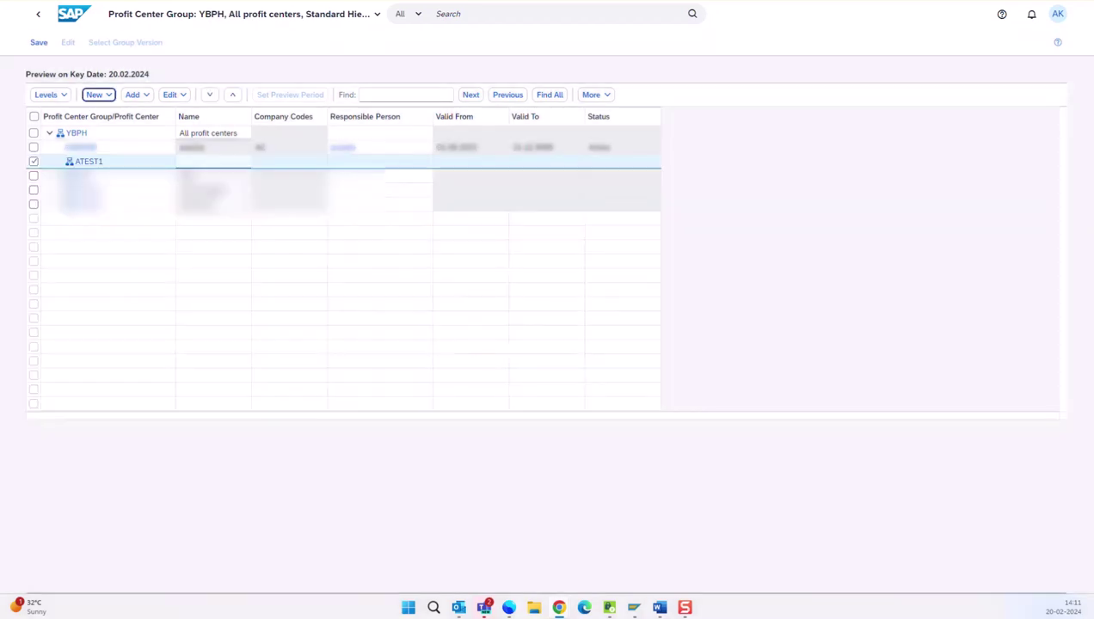
type("A")
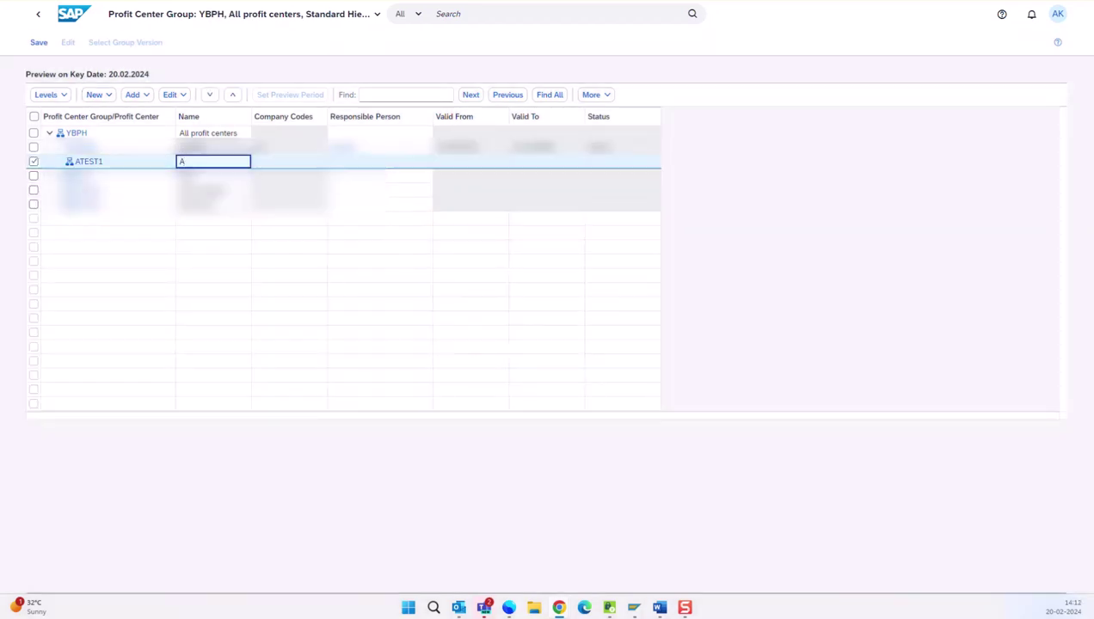
type("test1")
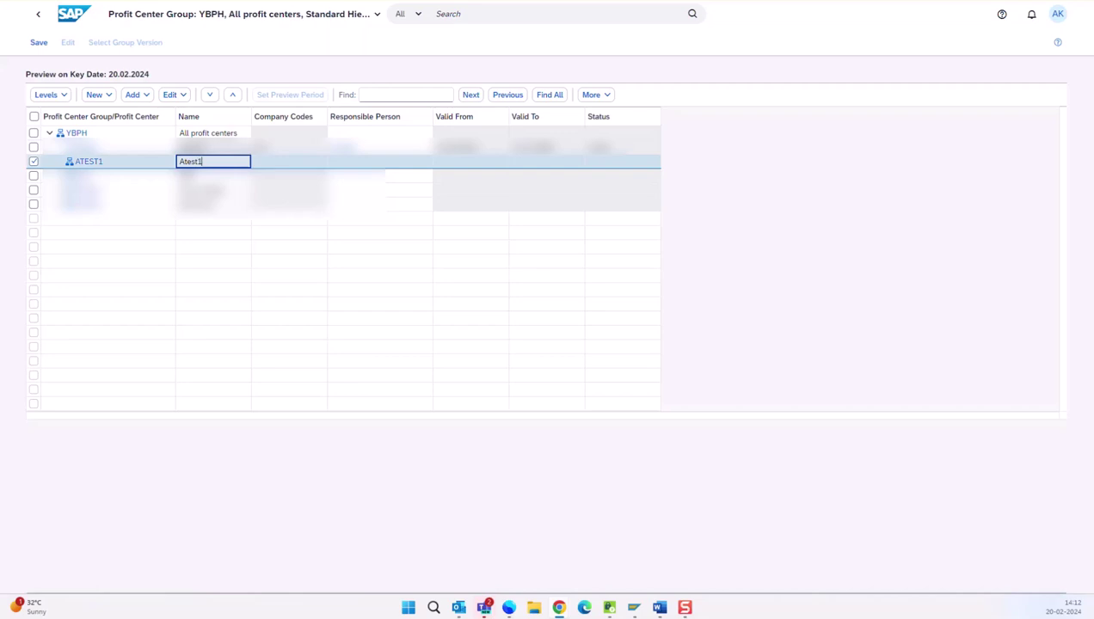
- Add a subgroup Atest2 beneath ATEST1, name it Atest2 and save the standard hierarchy
left_click(98, 94)
left_click(116, 130)
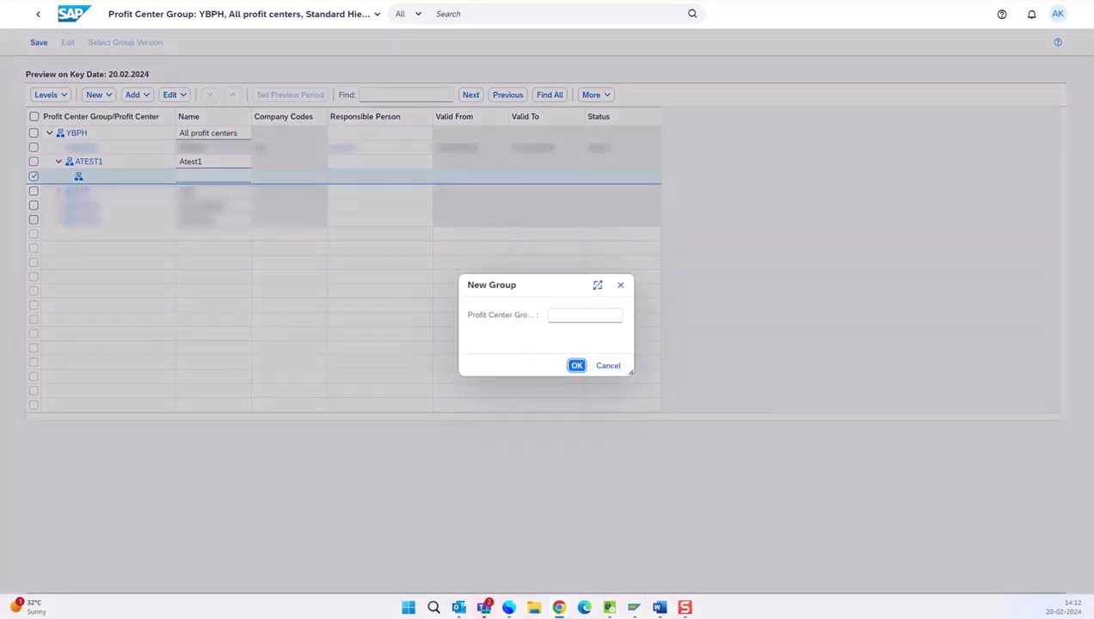
type("Atest2")
key("Return")
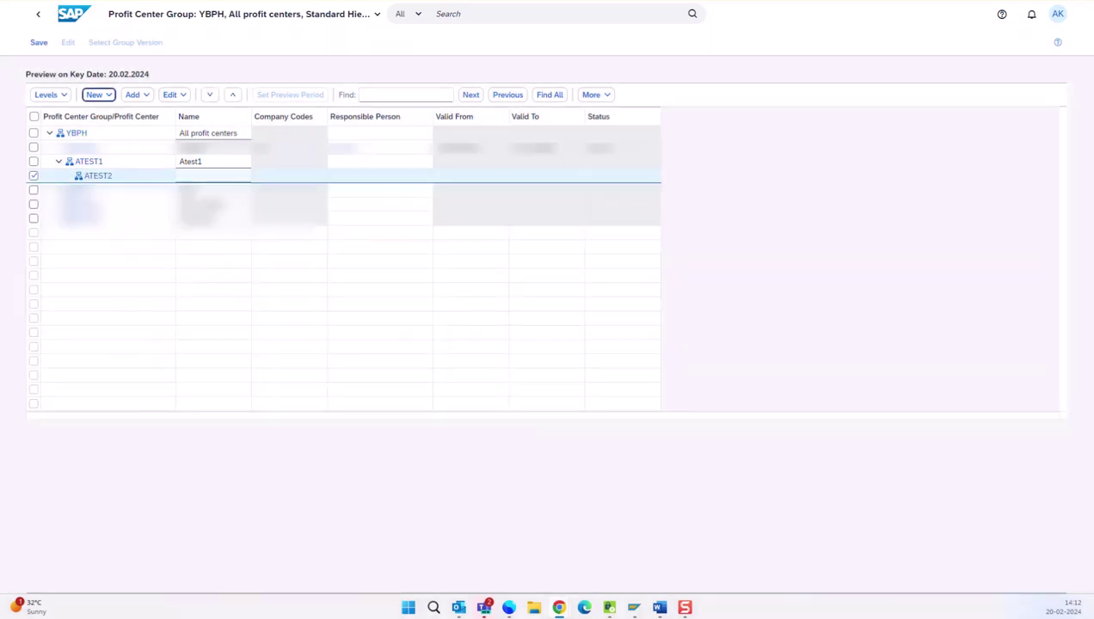
type("Atest2")
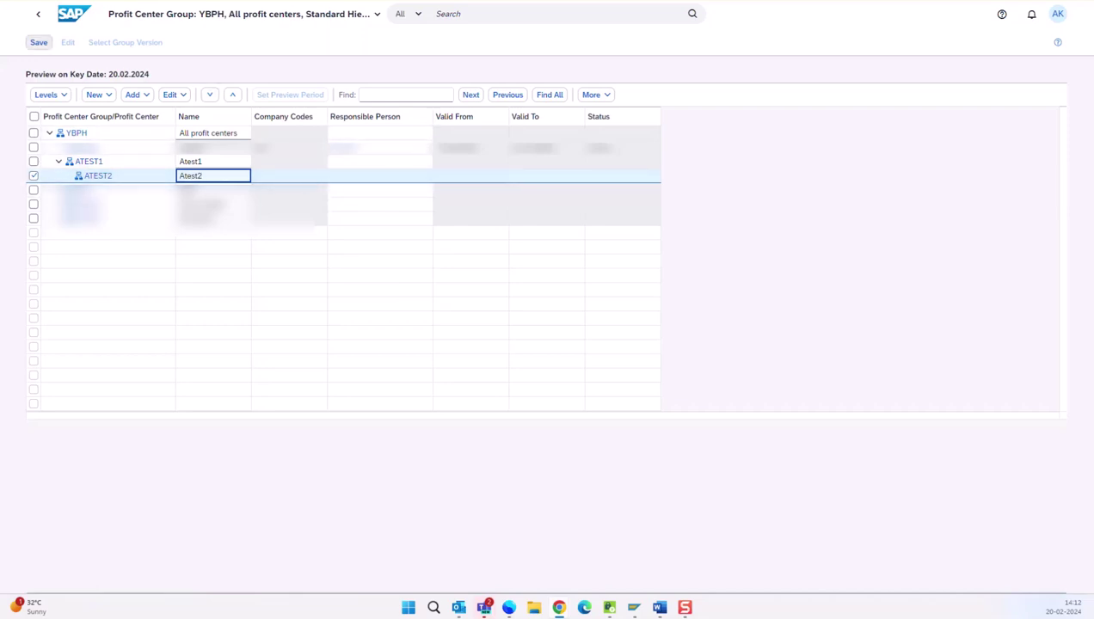
left_click(39, 42)
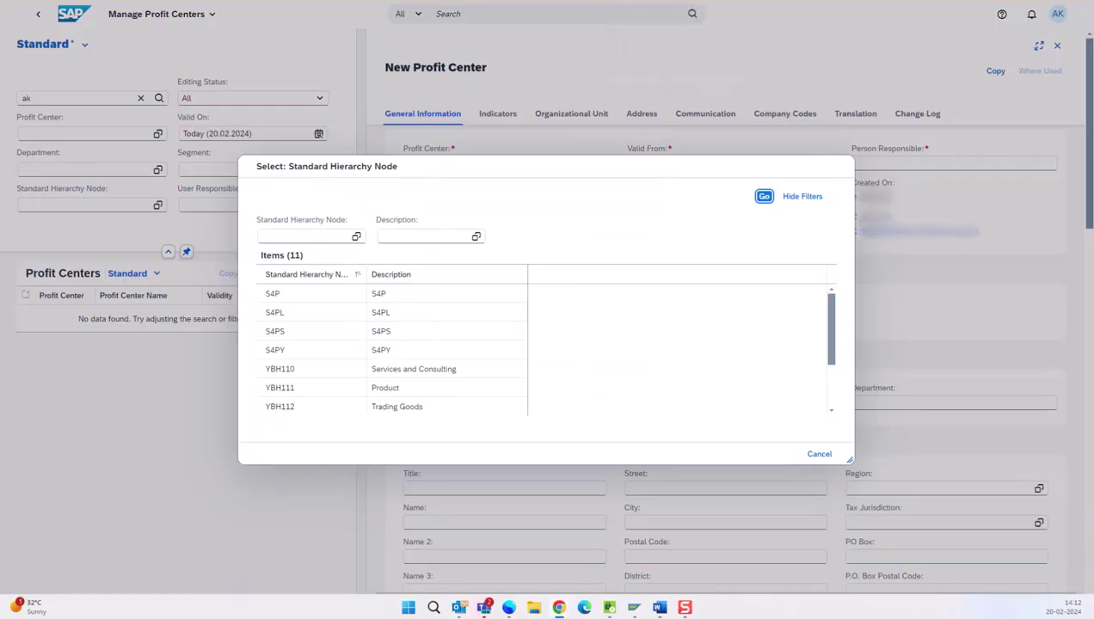
- Go back to Manage Profit Centers and reload the list of standard hierarchy nodes for the new profit center
left_click(818, 453)
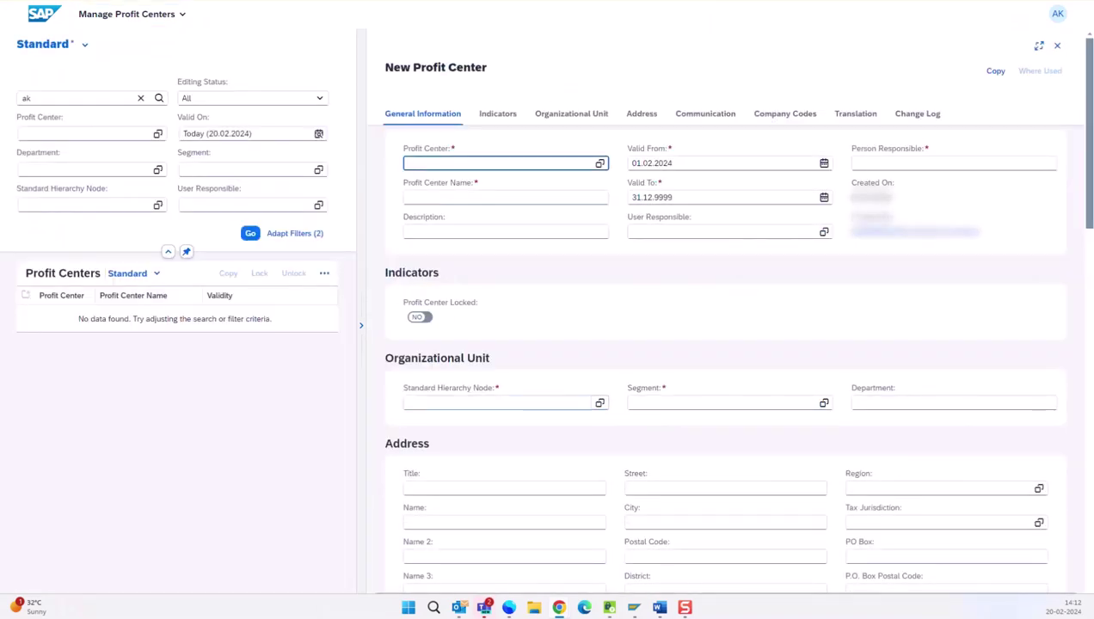
left_click(599, 402)
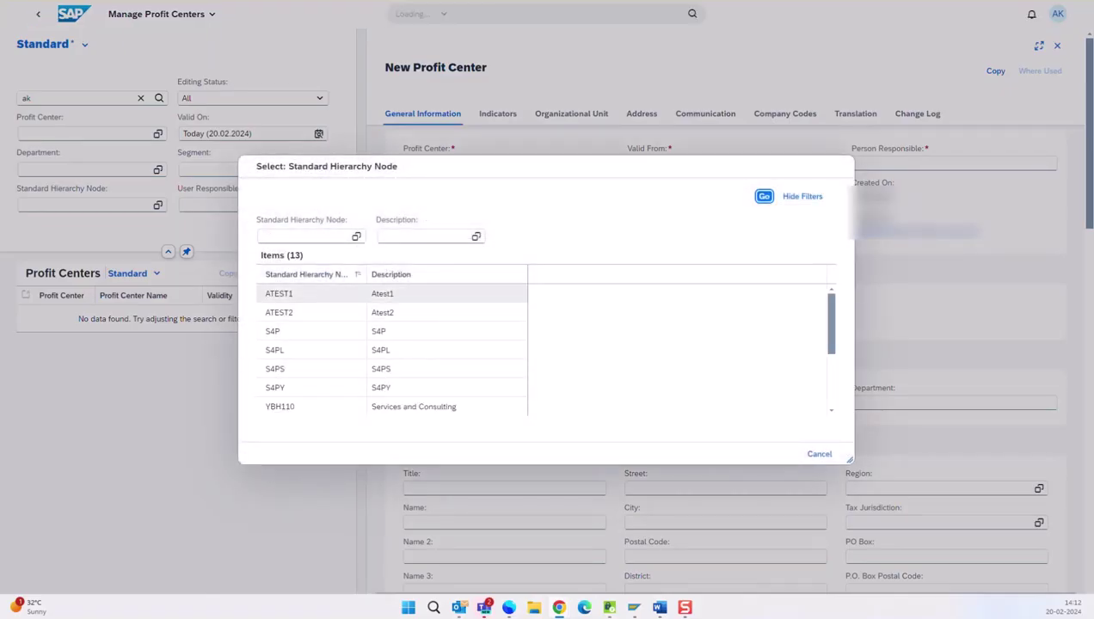